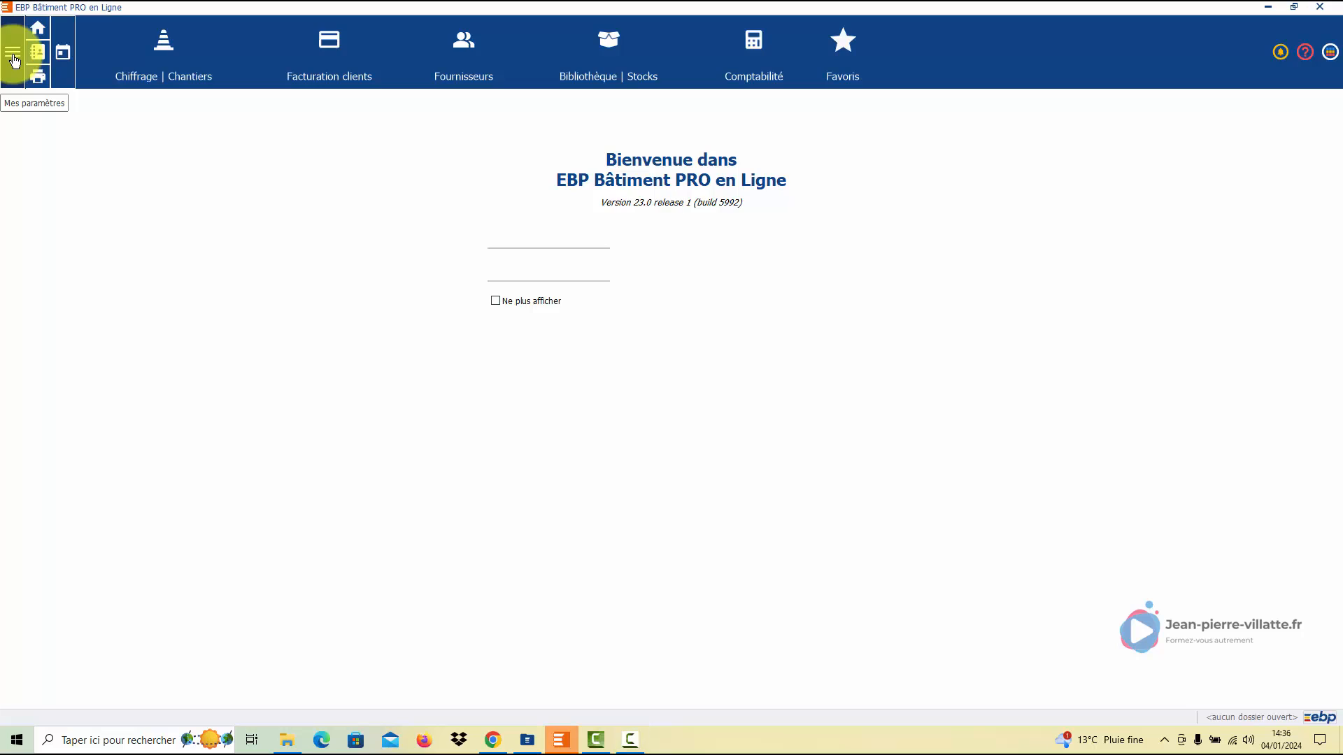
- Start the Nouveau folder wizard from the Mes paramètres menu
{"action": "left_click", "coordinate": [13, 61]}
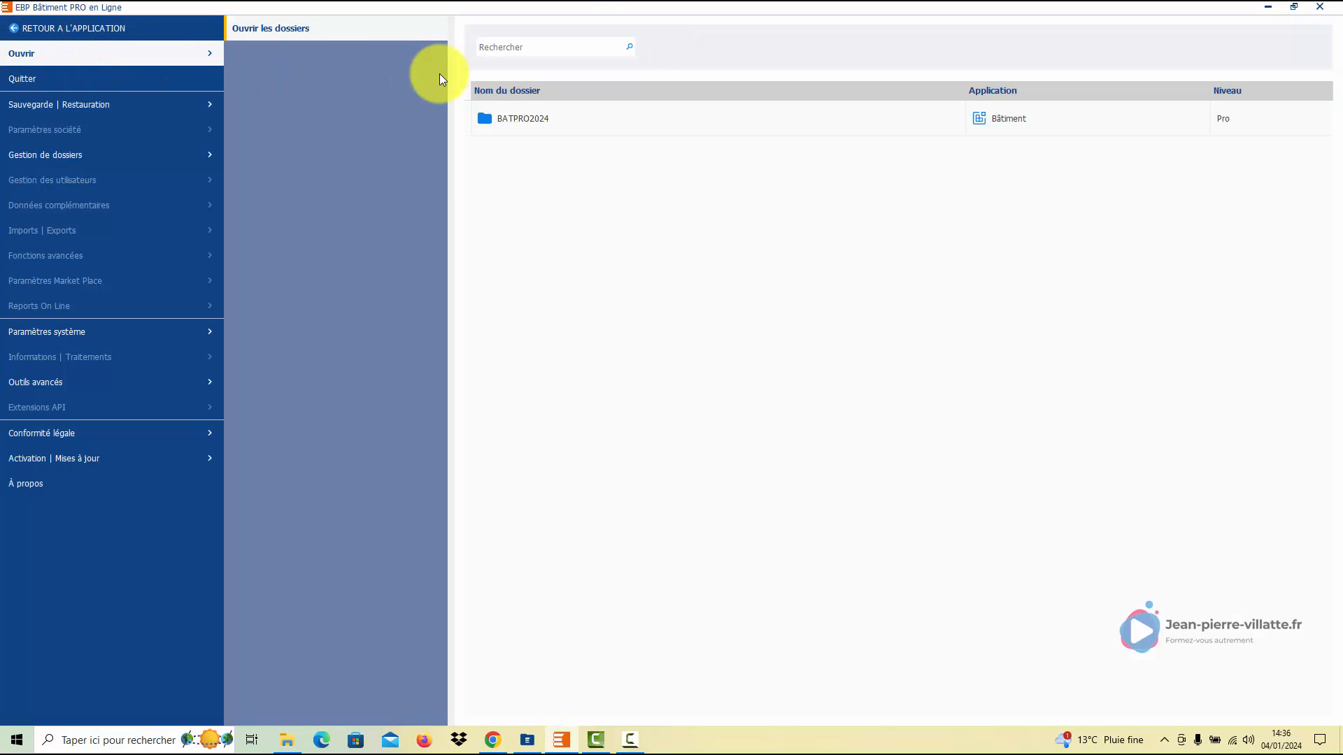
{"action": "left_click", "coordinate": [531, 119]}
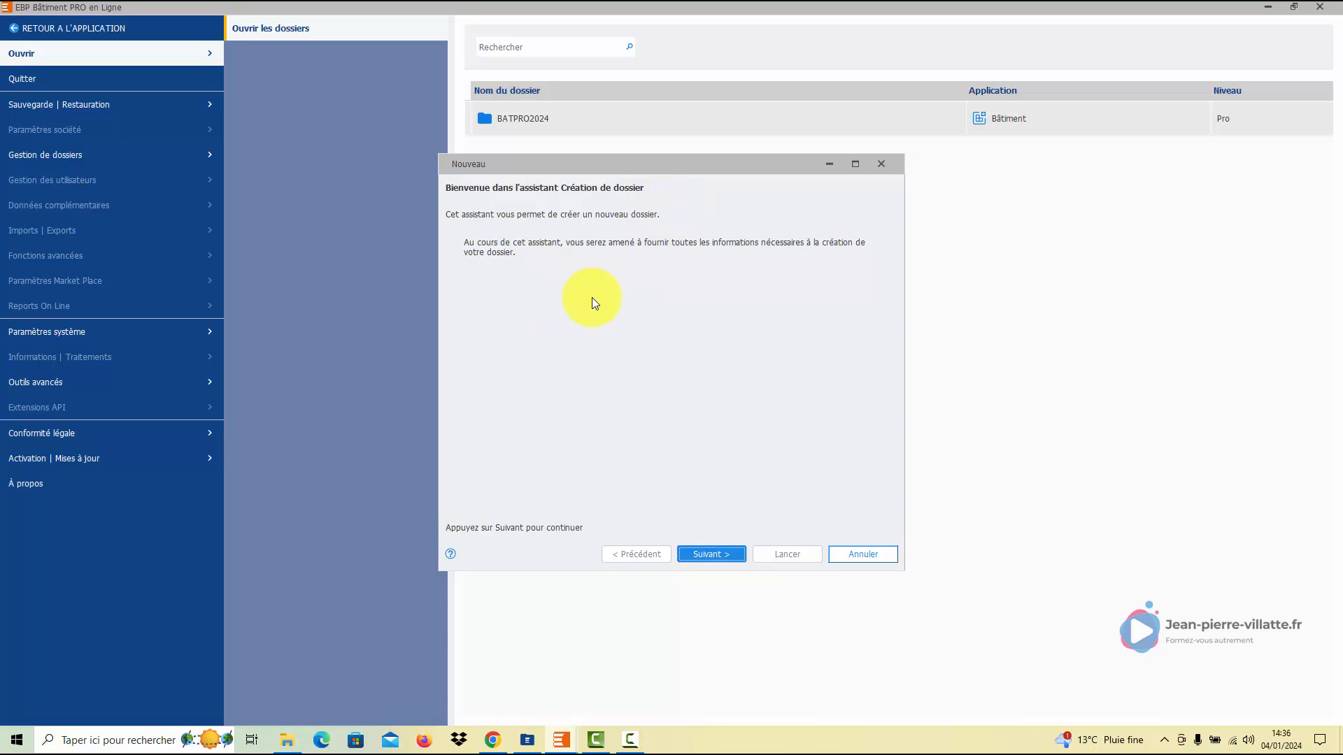
- Past the welcome page, enter the legal form and name 'SARL MERCIER' in capitals
{"action": "left_click", "coordinate": [709, 554]}
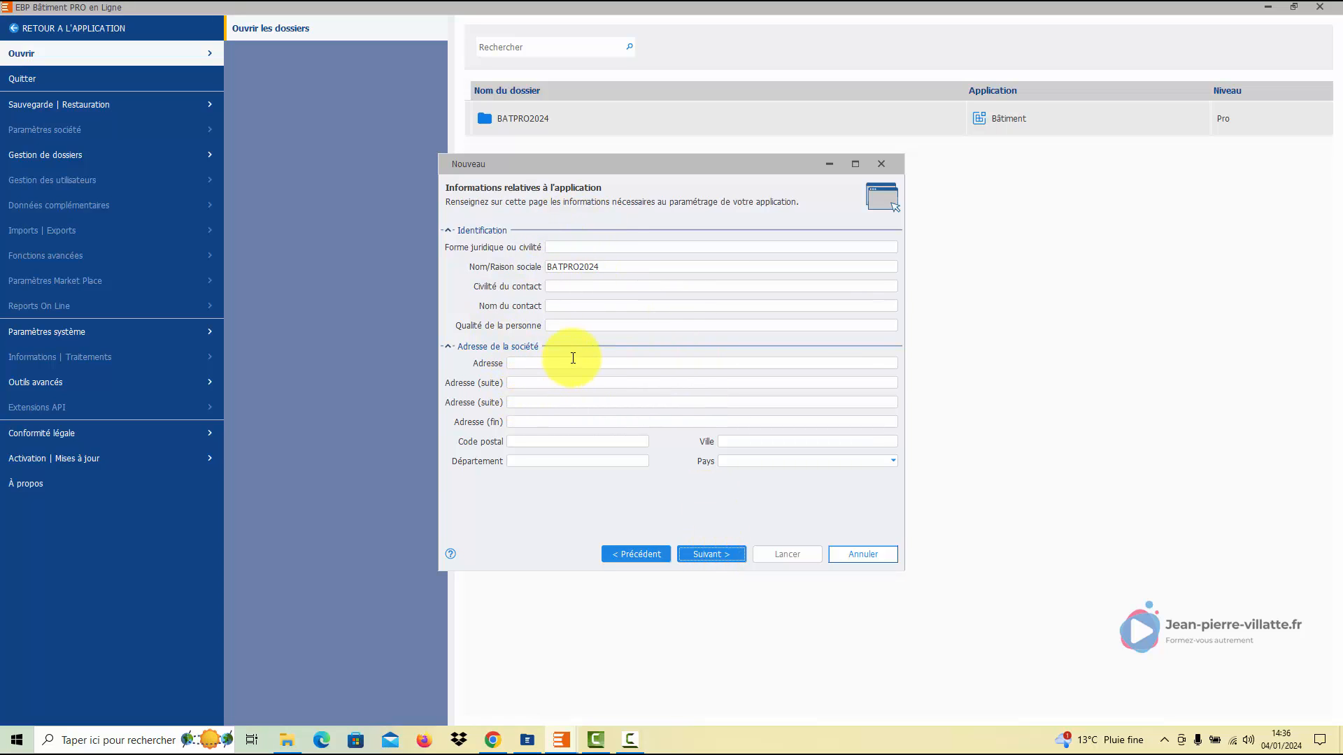
{"action": "left_click", "coordinate": [566, 246]}
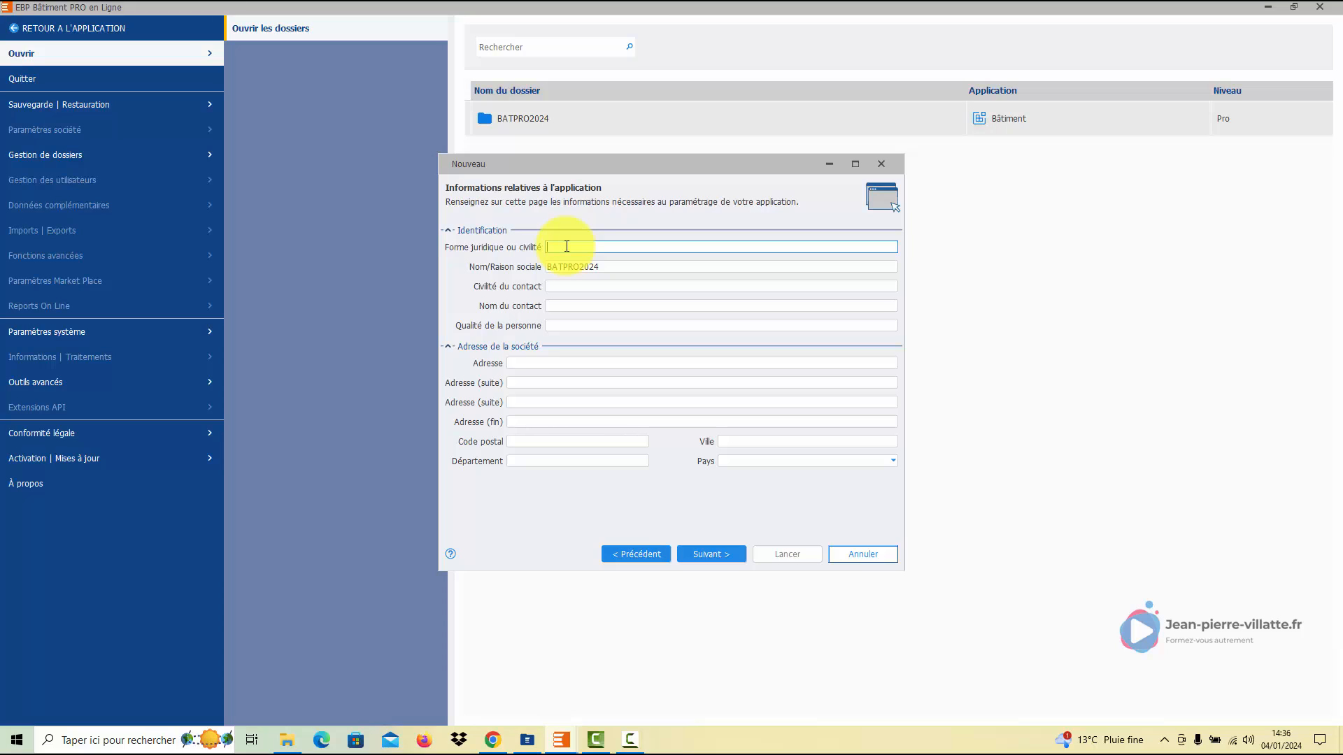
{"action": "key", "text": "Caps_Lock"}
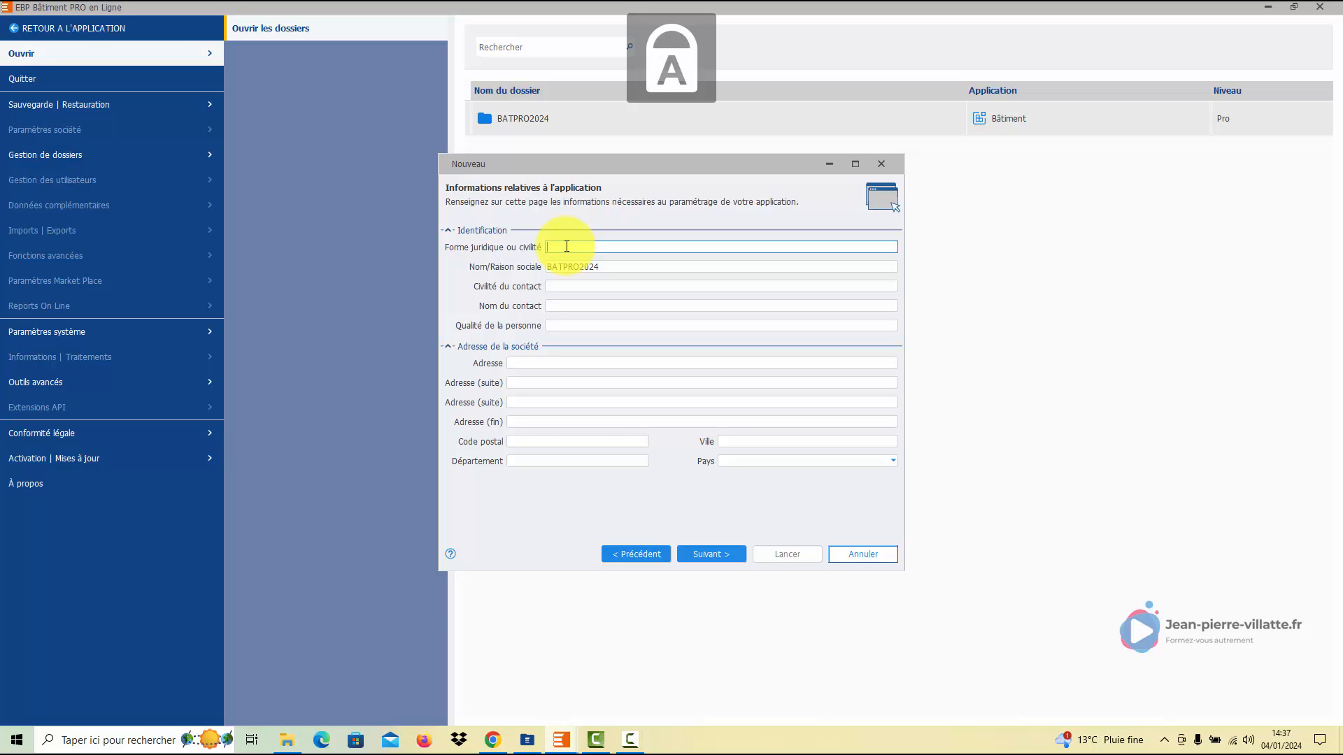
{"action": "type", "text": "SARL"}
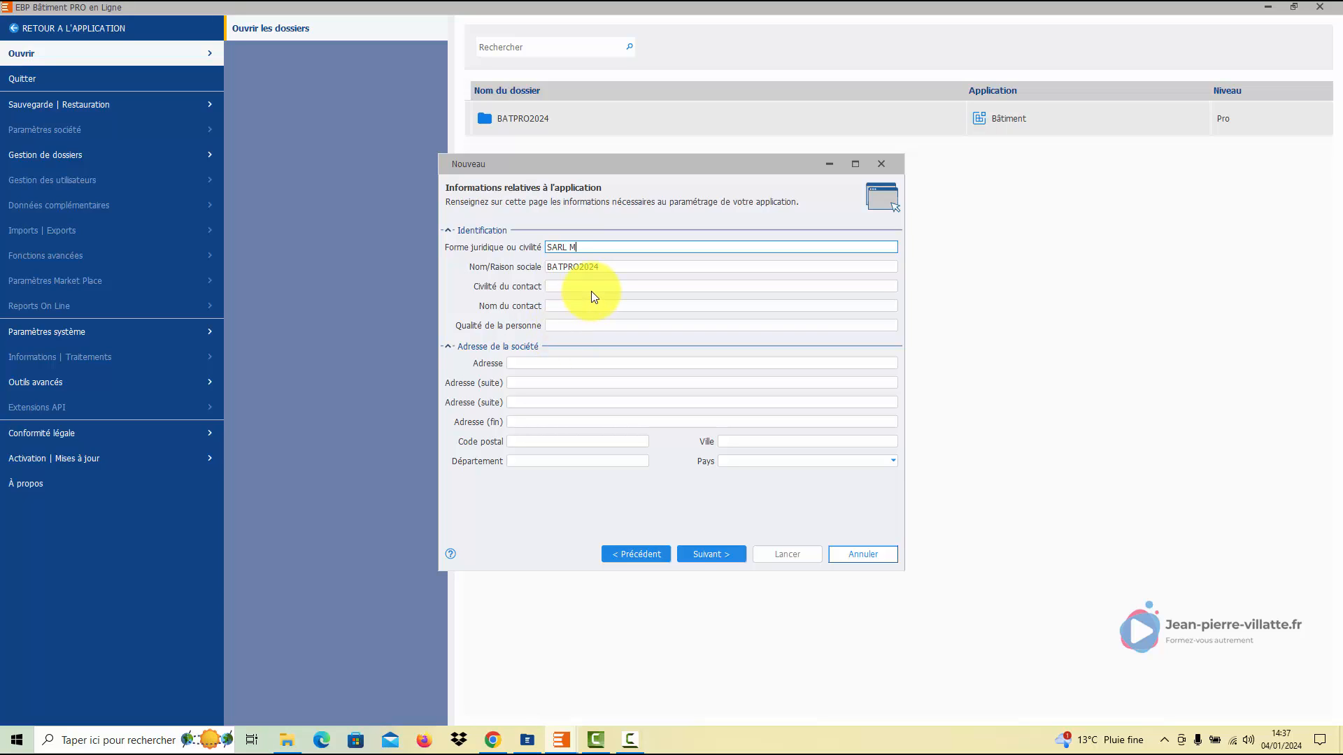
{"action": "type", "text": " MERCIER"}
{"action": "key", "text": "Tab"}
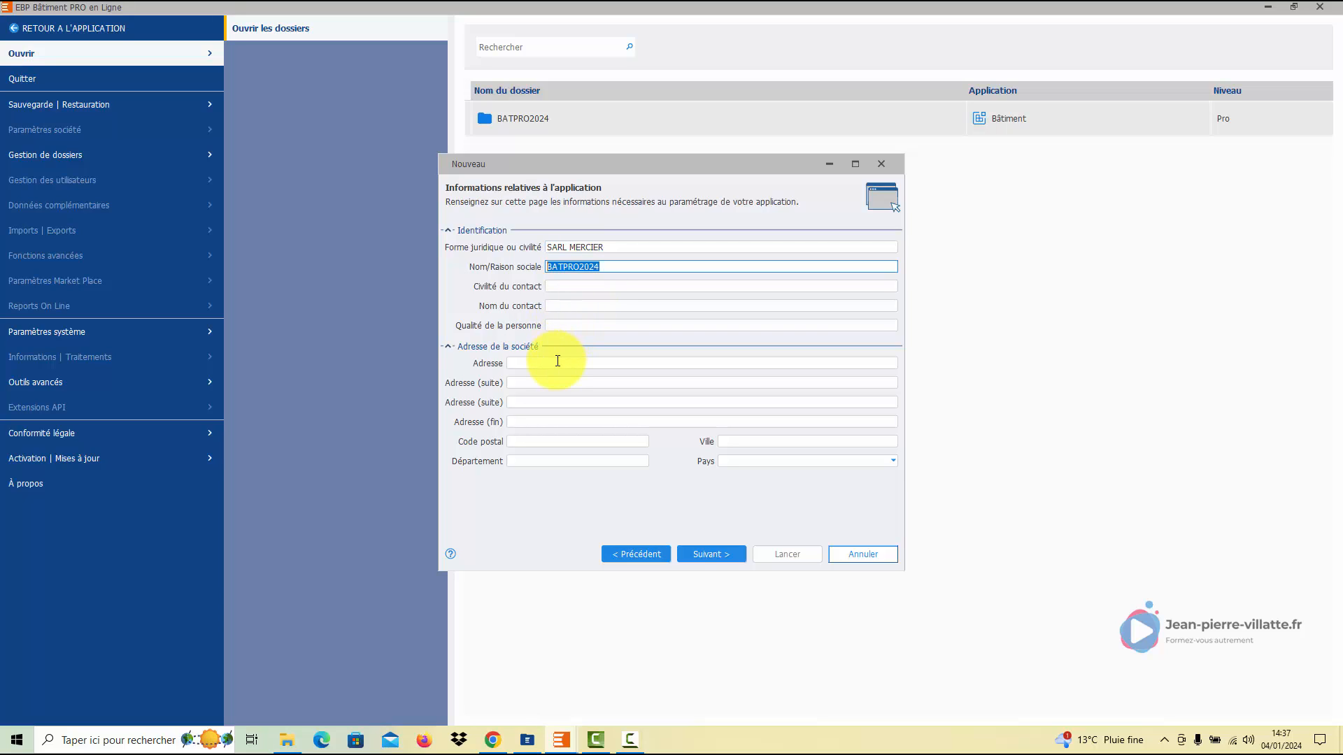
- Fill in the company's street address, postcode and city, then continue to the next page
{"action": "left_click", "coordinate": [558, 362]}
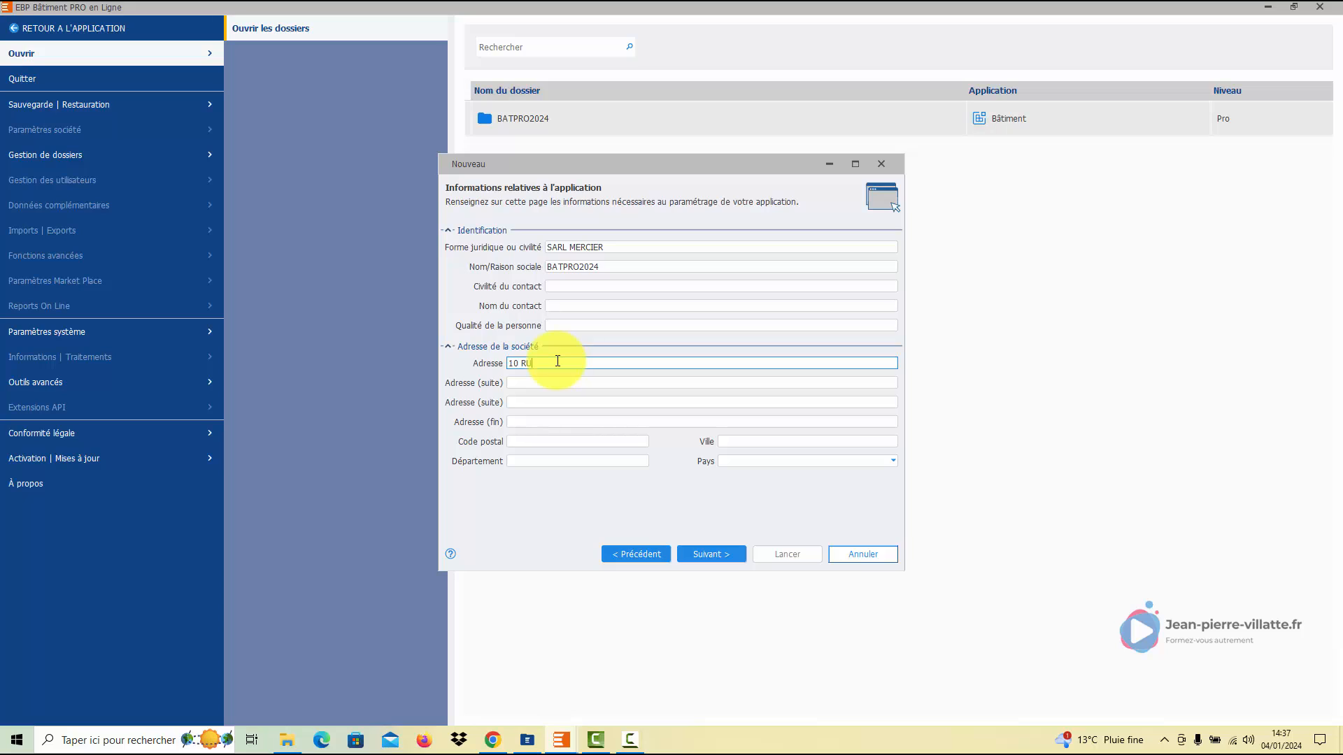
{"action": "key", "text": "Tab"}
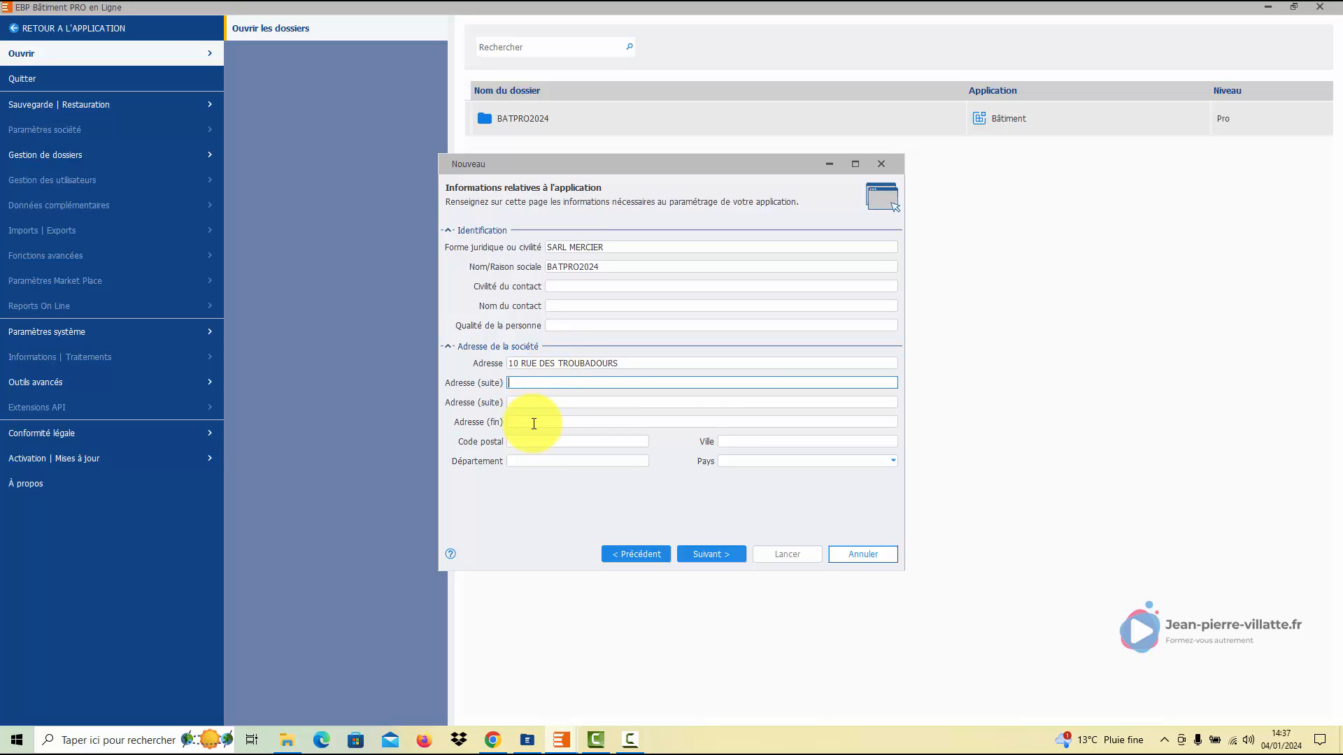
{"action": "left_click", "coordinate": [536, 441]}
{"action": "type", "text": "31000"}
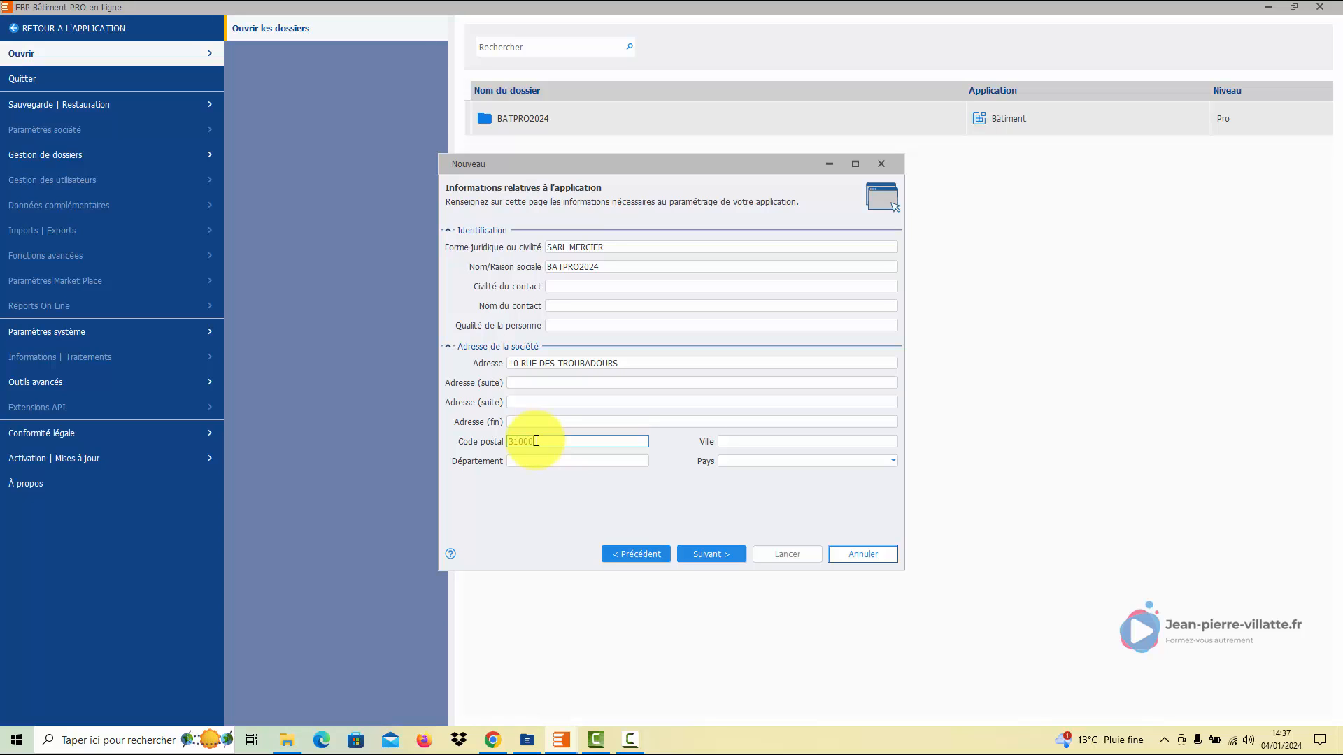
{"action": "key", "text": "Tab"}
{"action": "type", "text": "TOULOUSE"}
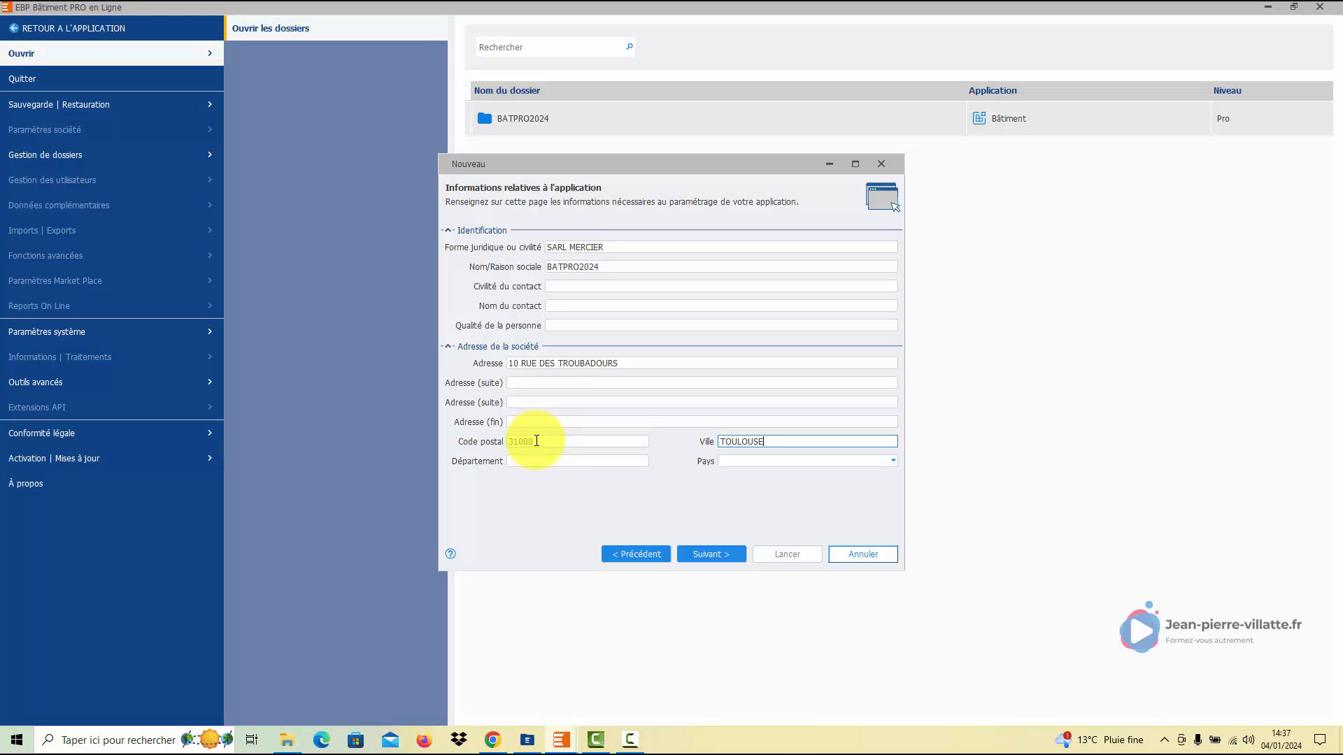
{"action": "key", "text": "Tab"}
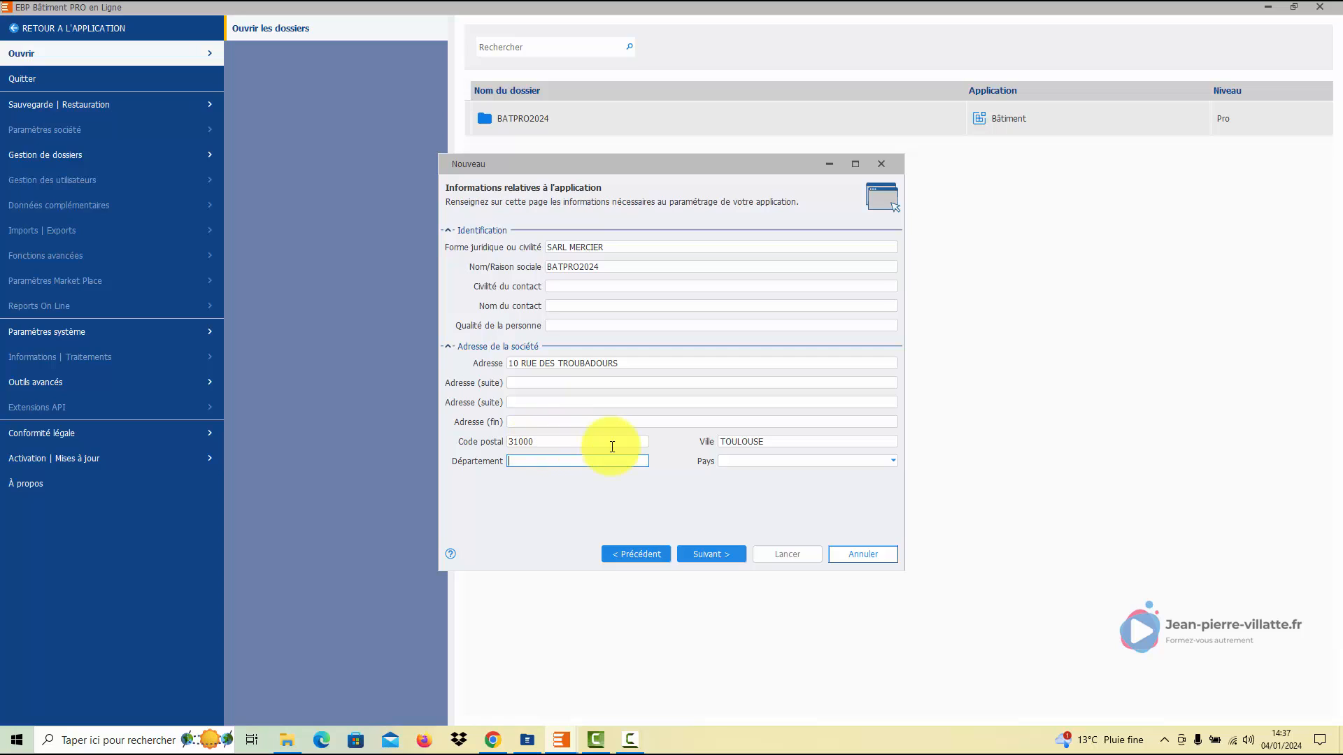
{"action": "left_click", "coordinate": [711, 549]}
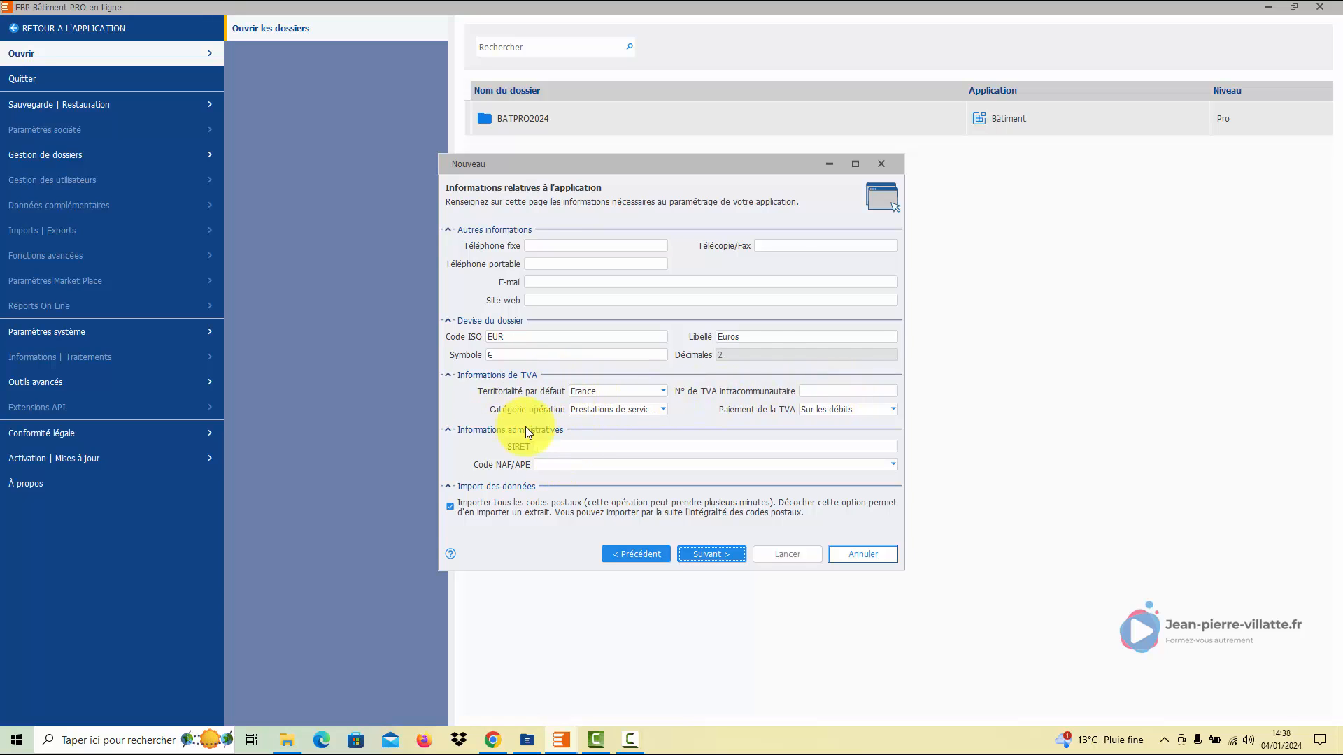
- Show the Catégorie opération choices under Informations de TVA
{"action": "left_click", "coordinate": [664, 410]}
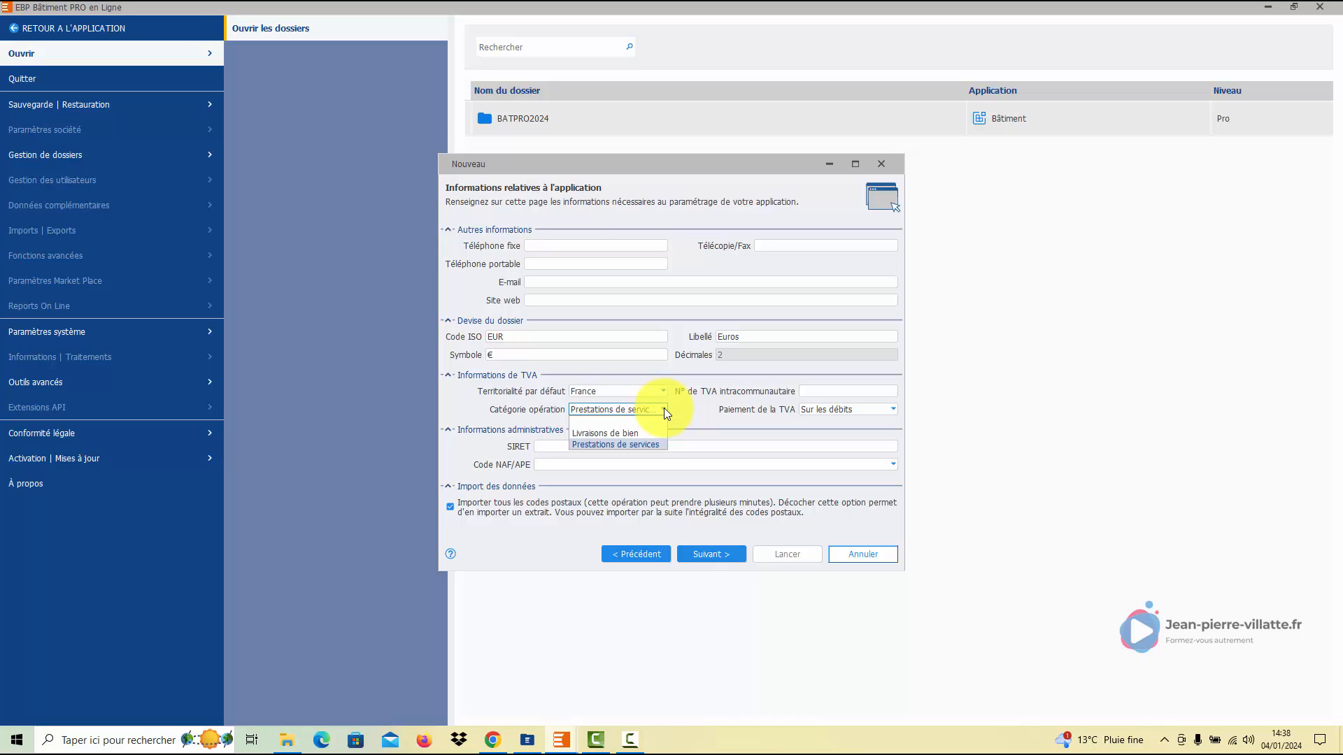
- Keep Prestations de services, set VAT payment to Mixte, and untick importing all postal codes
{"action": "left_click", "coordinate": [600, 444]}
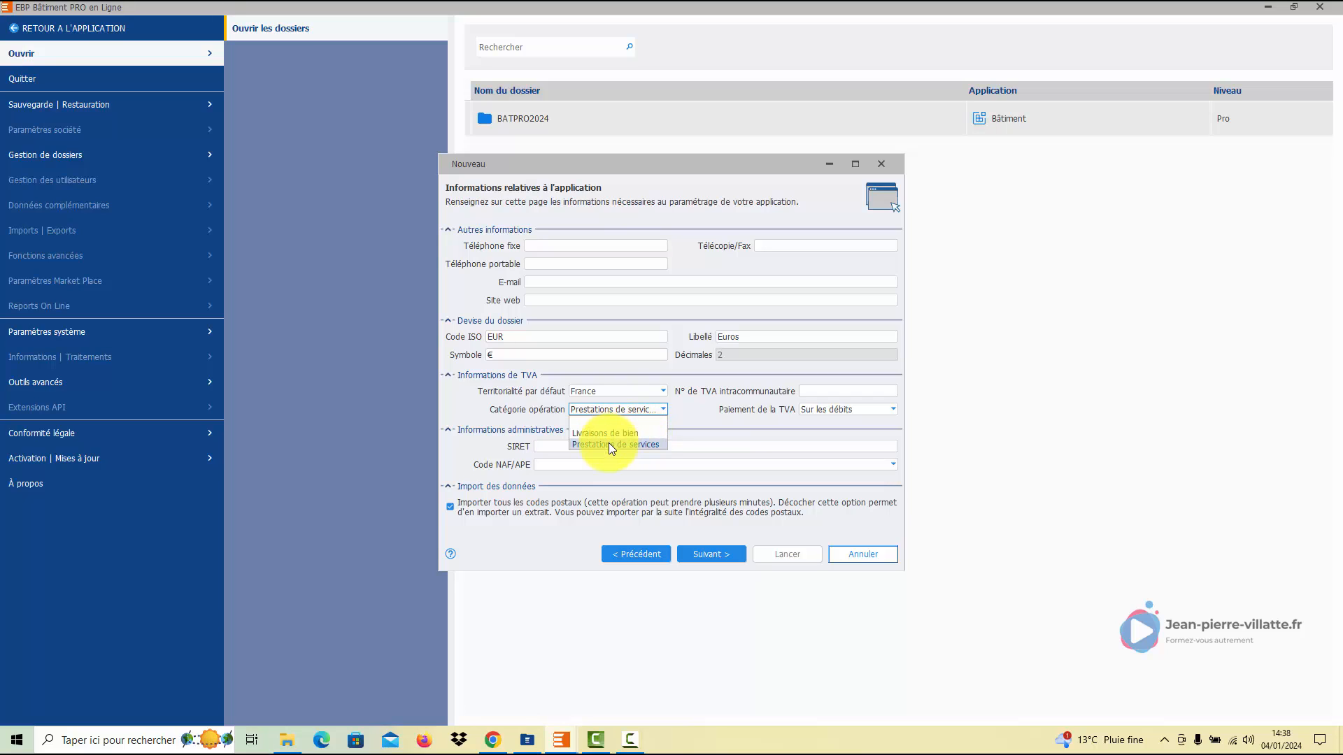
{"action": "left_click", "coordinate": [609, 443]}
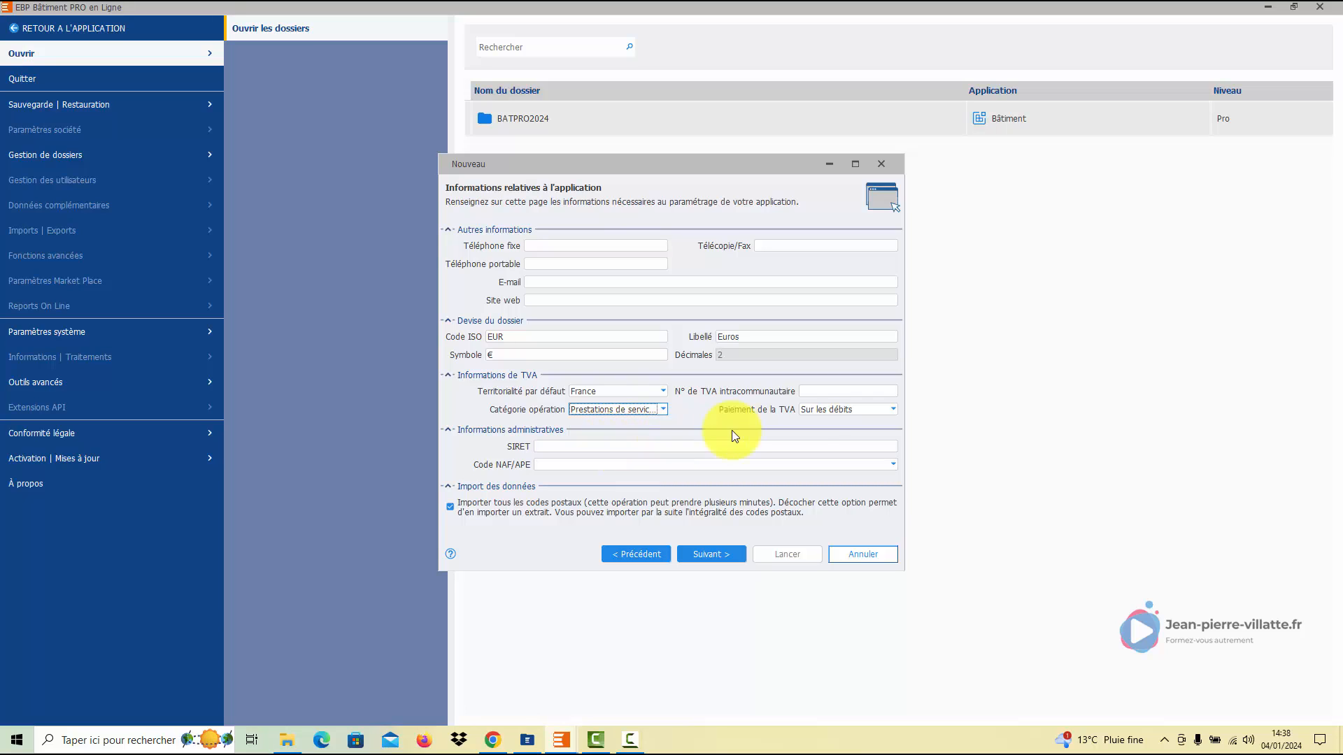
{"action": "left_click", "coordinate": [847, 409]}
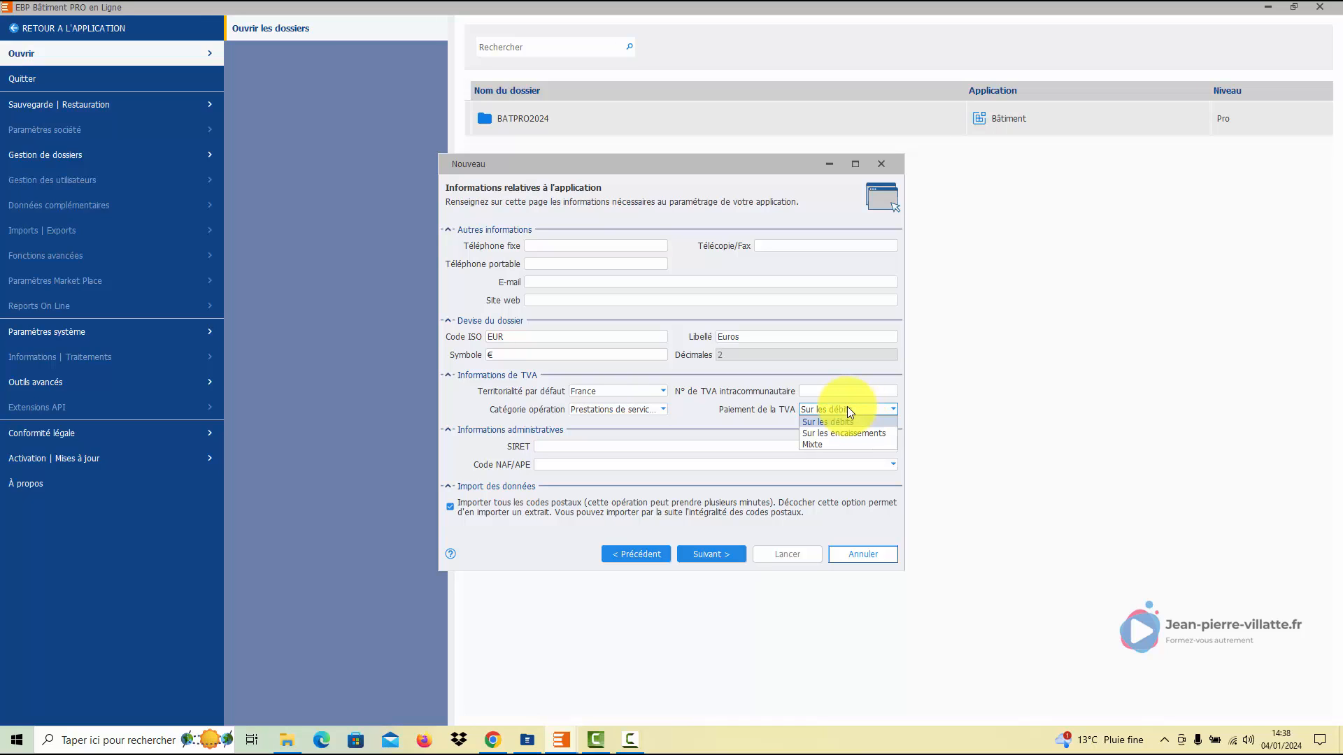
{"action": "left_click", "coordinate": [851, 433]}
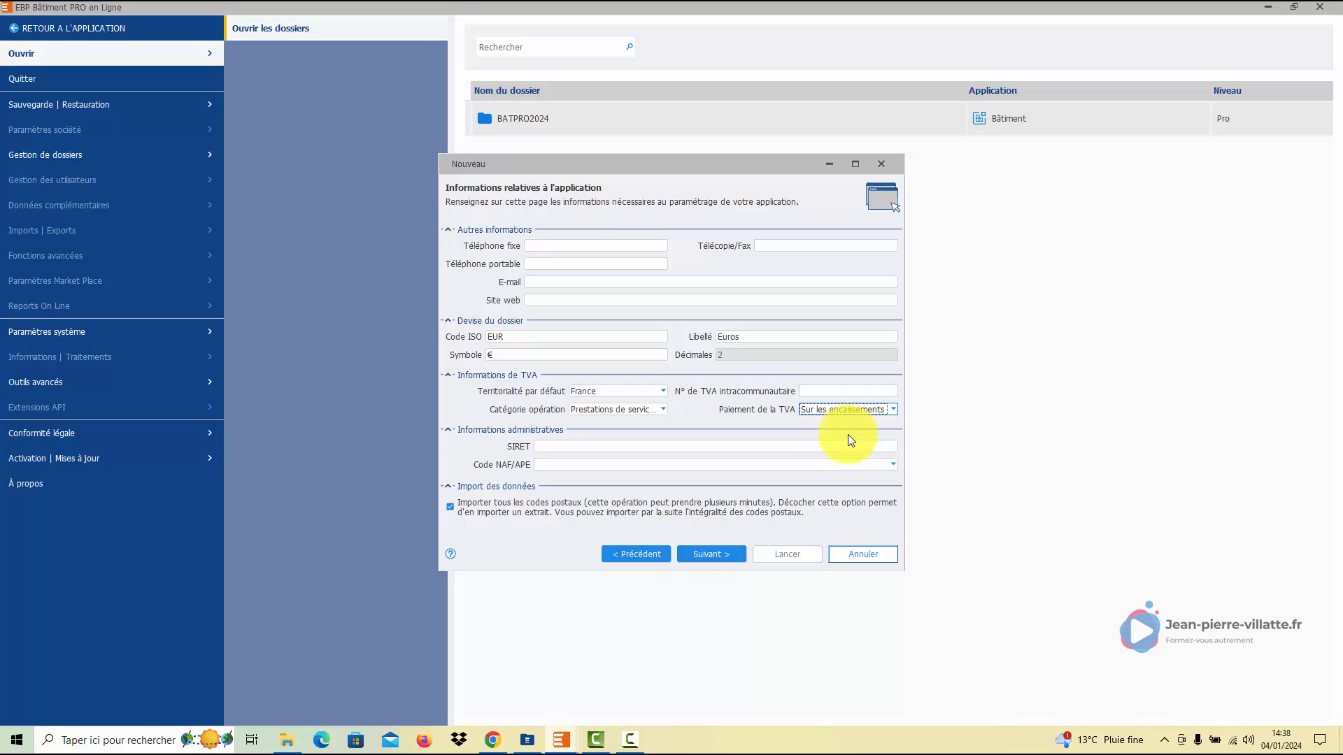
{"action": "left_click", "coordinate": [894, 410]}
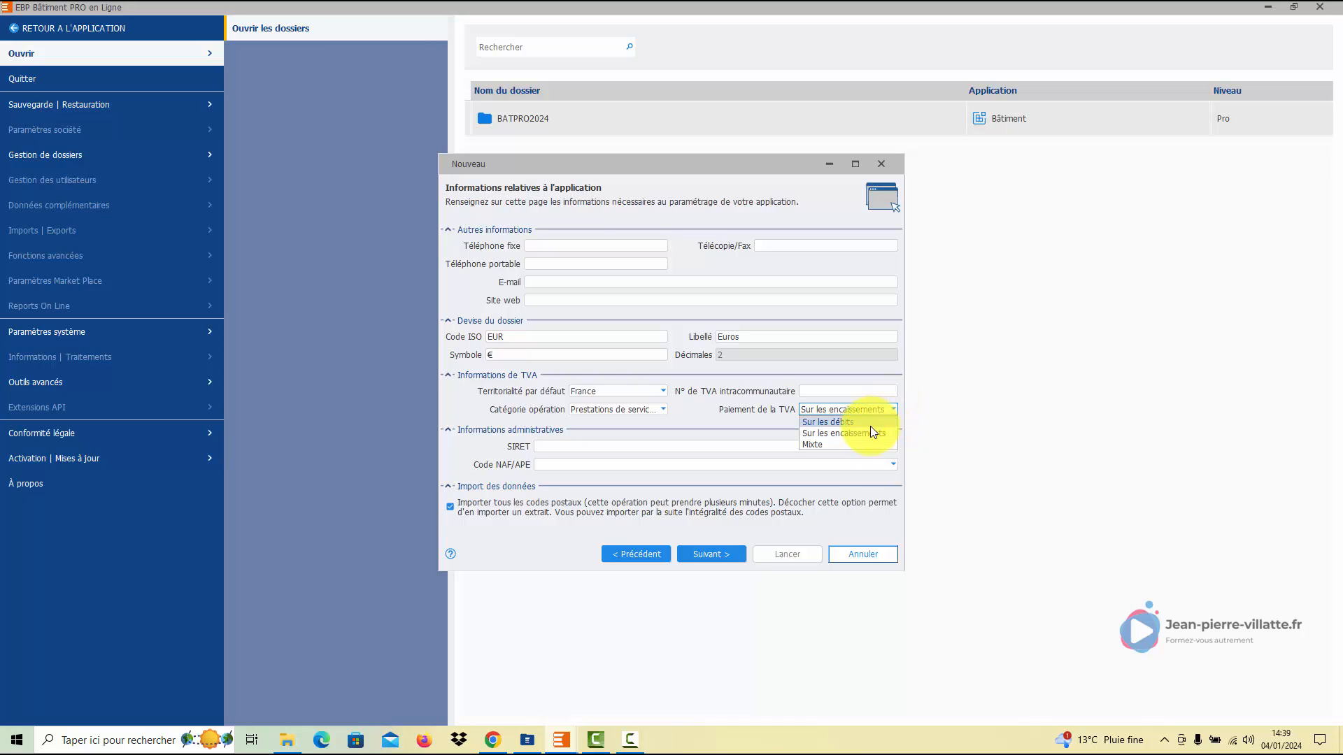
{"action": "left_click", "coordinate": [840, 444]}
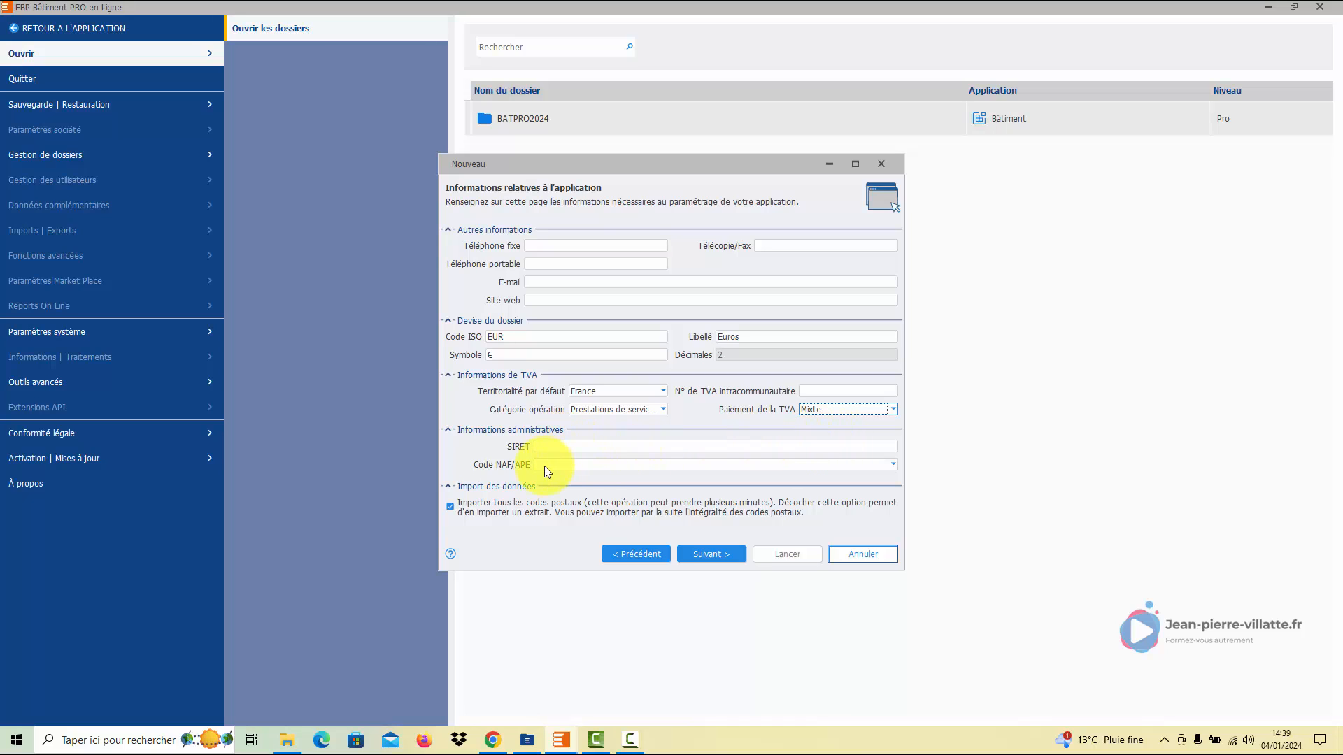
{"action": "left_click", "coordinate": [451, 510]}
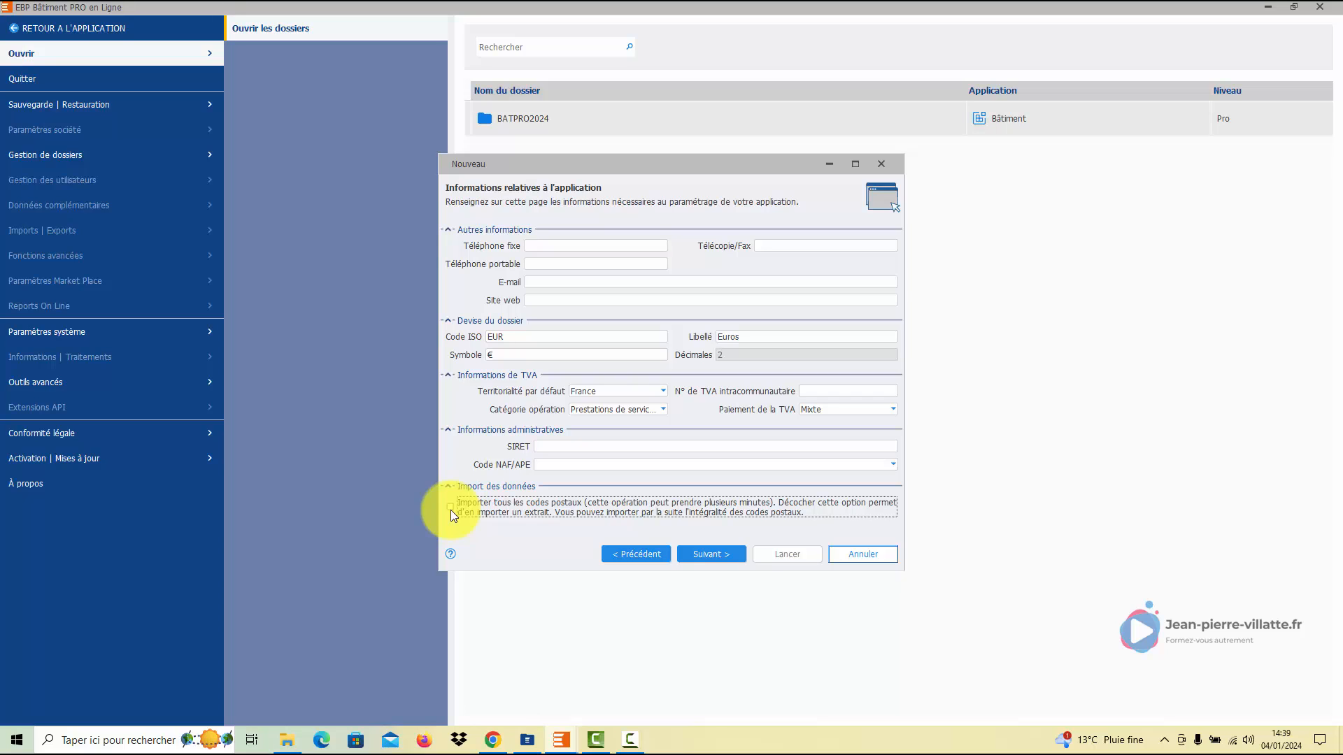
- On the folder options page, untick DEB/DES, Service à la personne, Gestion de l'analytique and Gestion de planning
{"action": "left_click", "coordinate": [703, 556]}
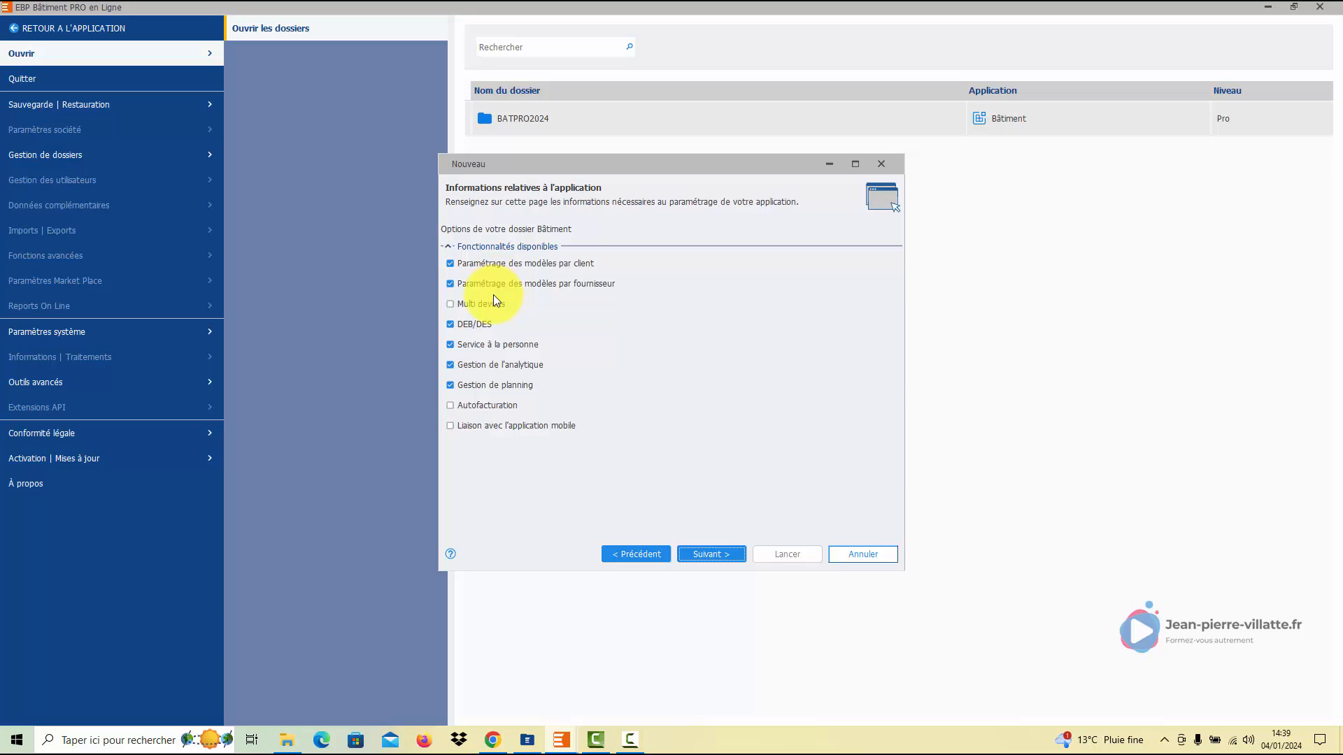
{"action": "left_click", "coordinate": [449, 326]}
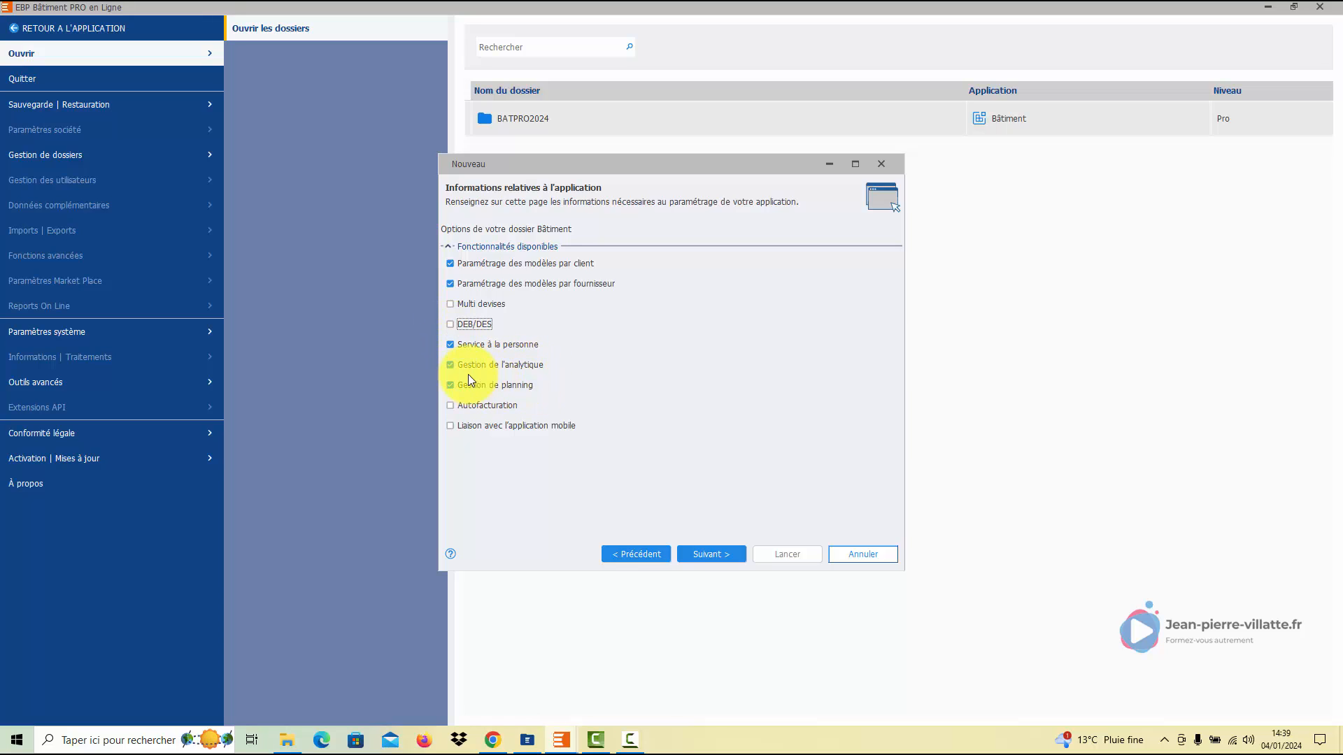
{"action": "left_click", "coordinate": [451, 346]}
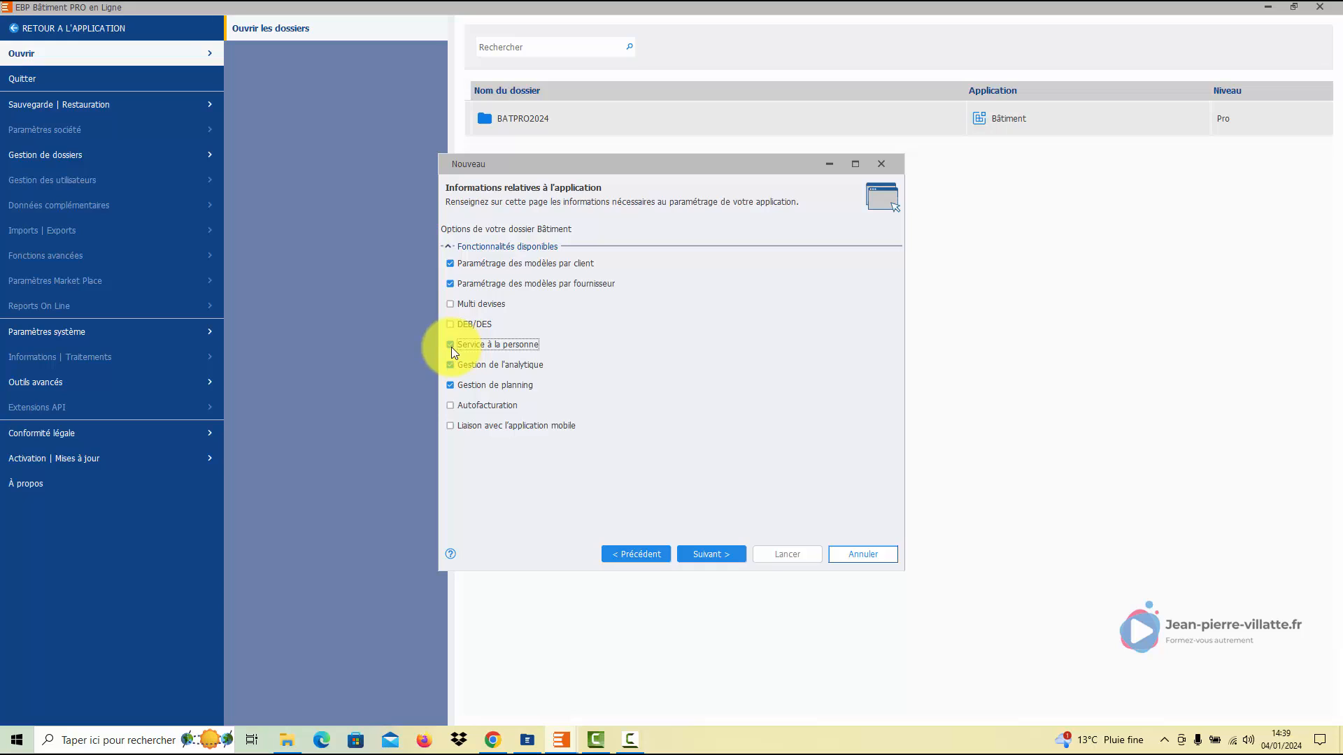
{"action": "left_click", "coordinate": [450, 365]}
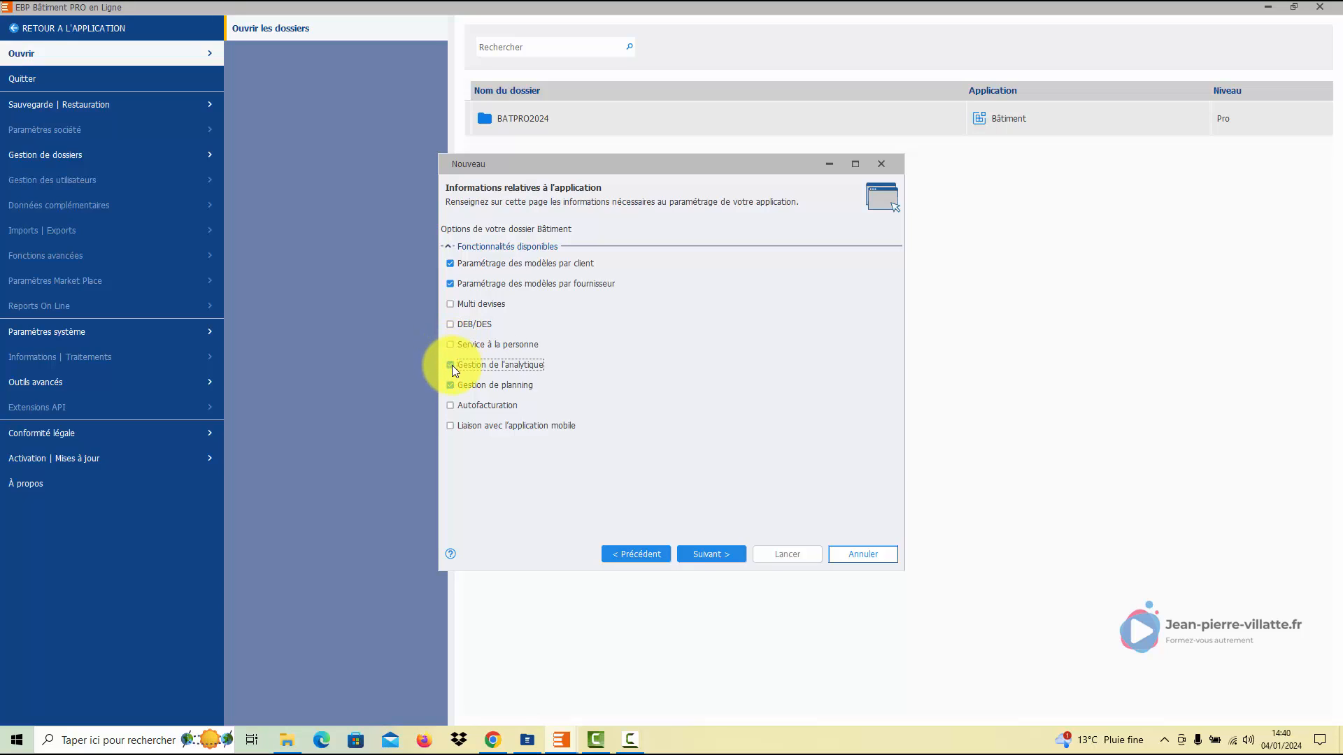
{"action": "left_click", "coordinate": [450, 385]}
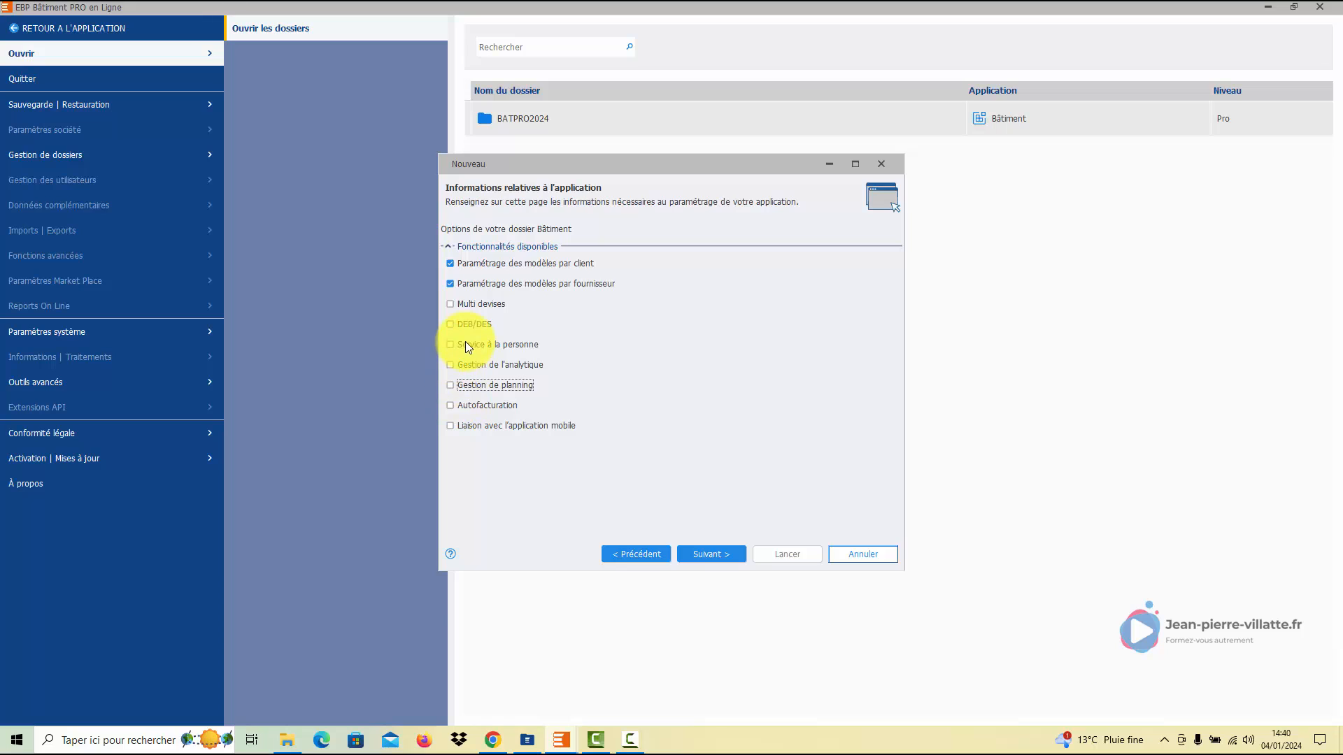
- Launch creation of the BATPRO2024 folder from the summary and close the finished wizard
{"action": "left_click", "coordinate": [707, 555]}
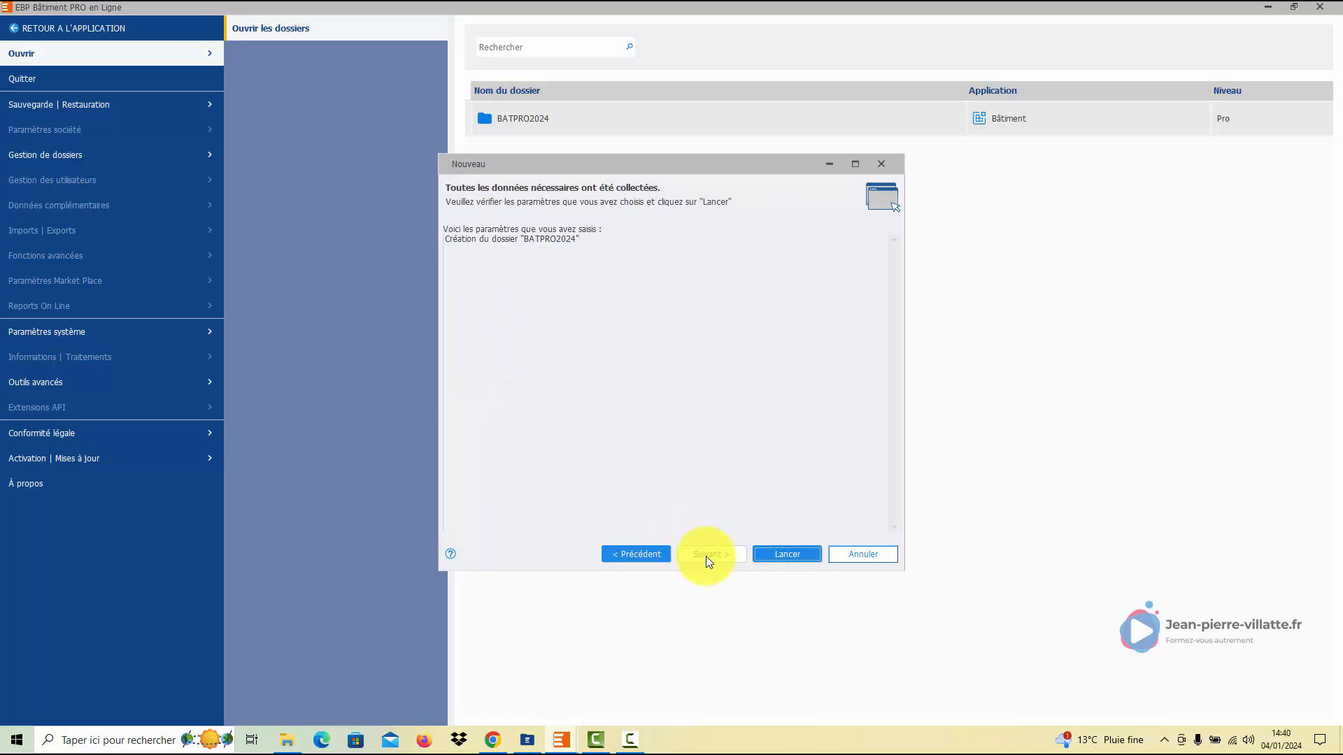
{"action": "left_click", "coordinate": [799, 556]}
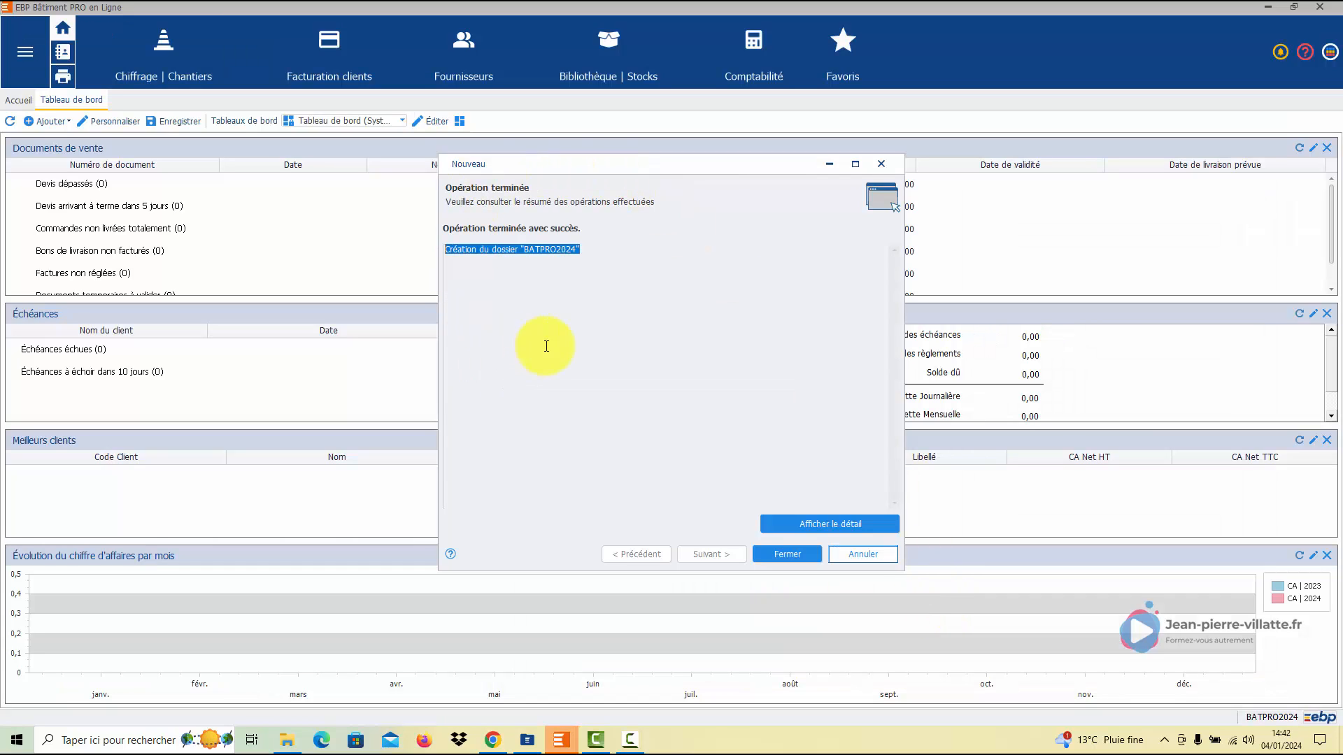
{"action": "left_click", "coordinate": [789, 555]}
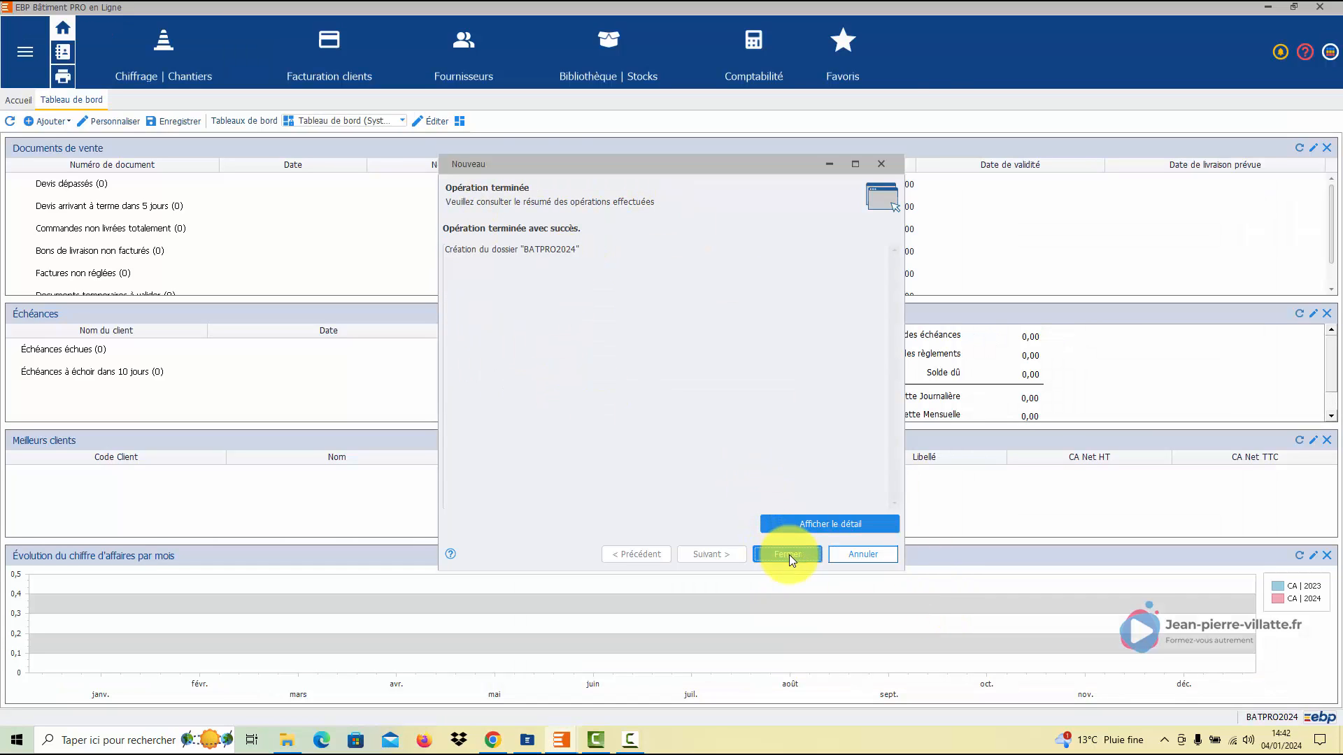